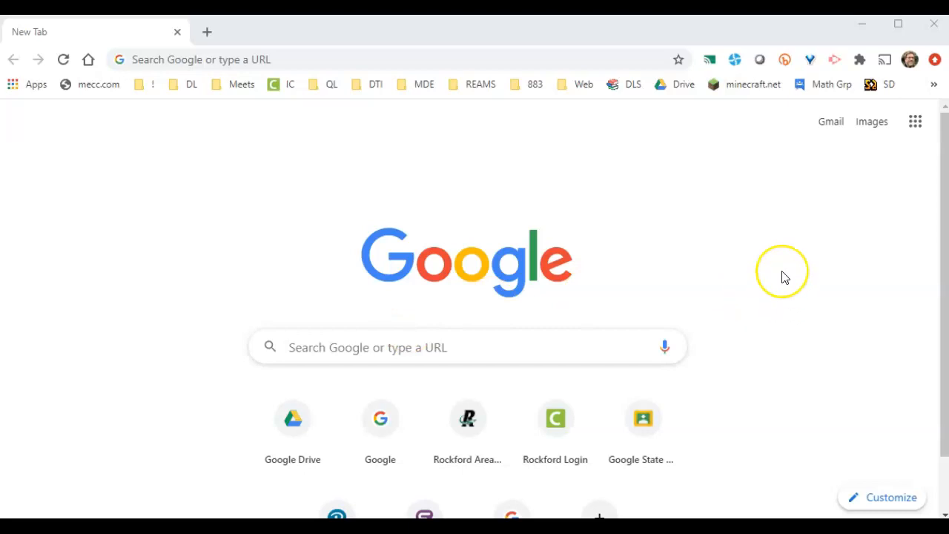
# Open Gmail and view the Education.com message about this week's 5-Minute worksheet, game, and activity
pyautogui.click(782, 221)
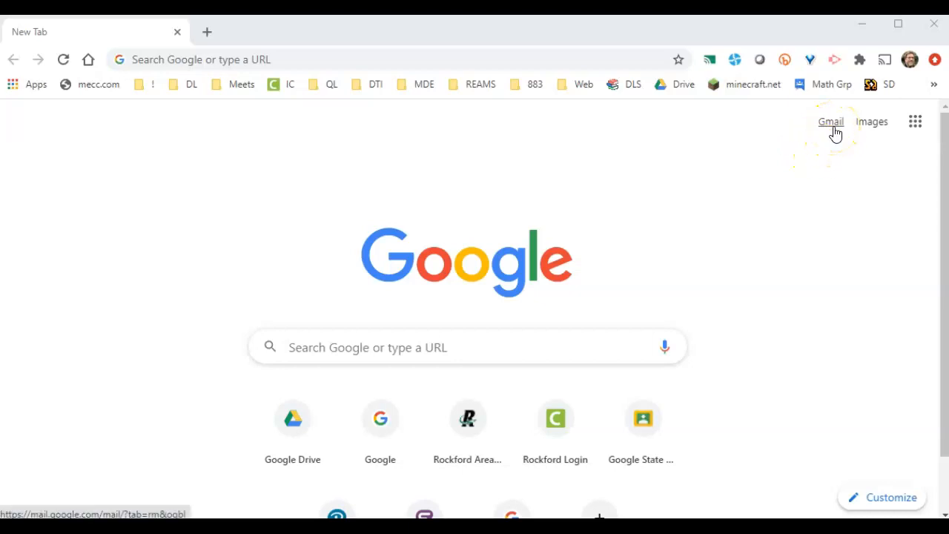
pyautogui.click(914, 125)
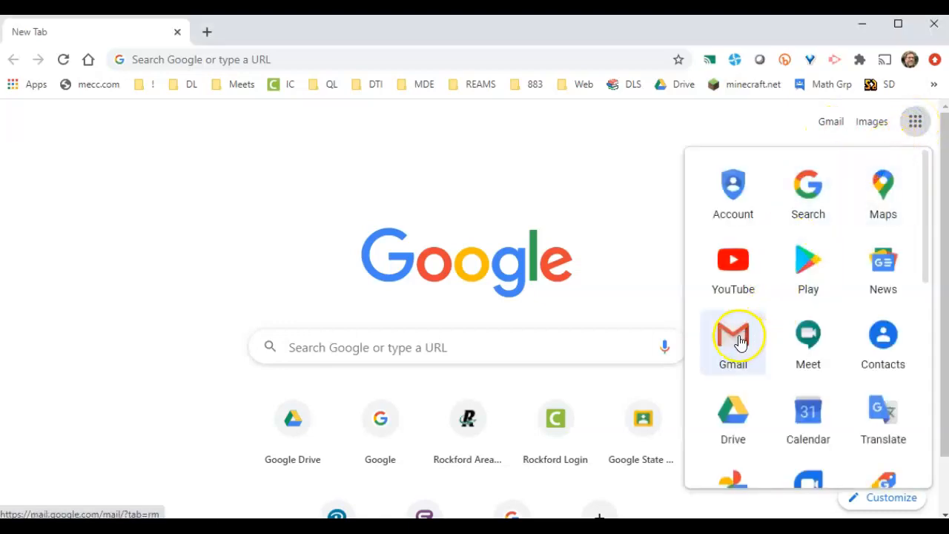
pyautogui.click(743, 136)
pyautogui.click(830, 123)
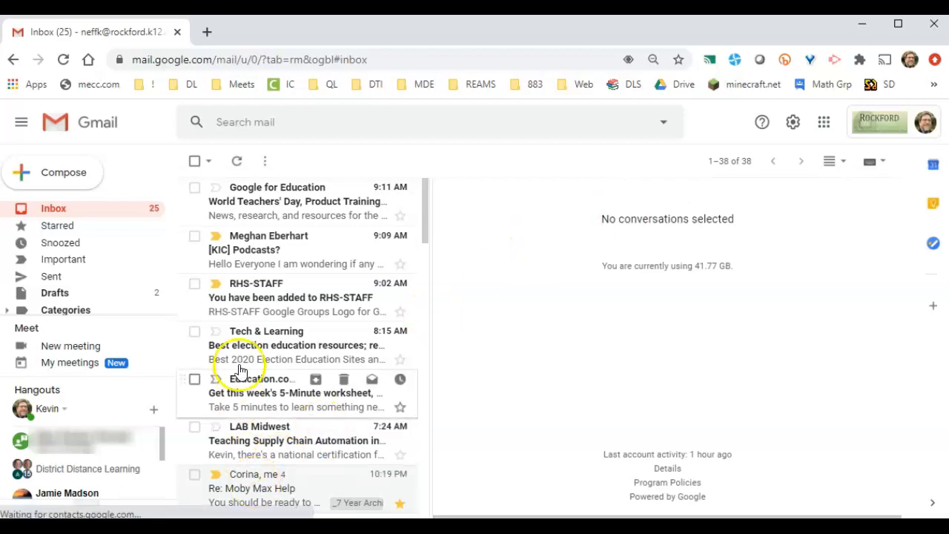
pyautogui.click(243, 389)
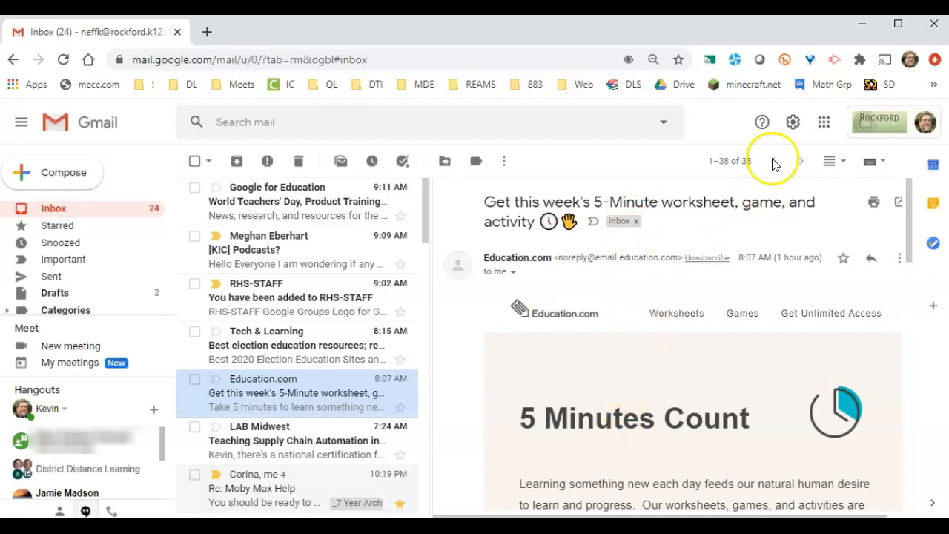
# Review the density, theme, inbox type, reading pane and threading options in the quick settings, and open the full mail settings
pyautogui.click(794, 126)
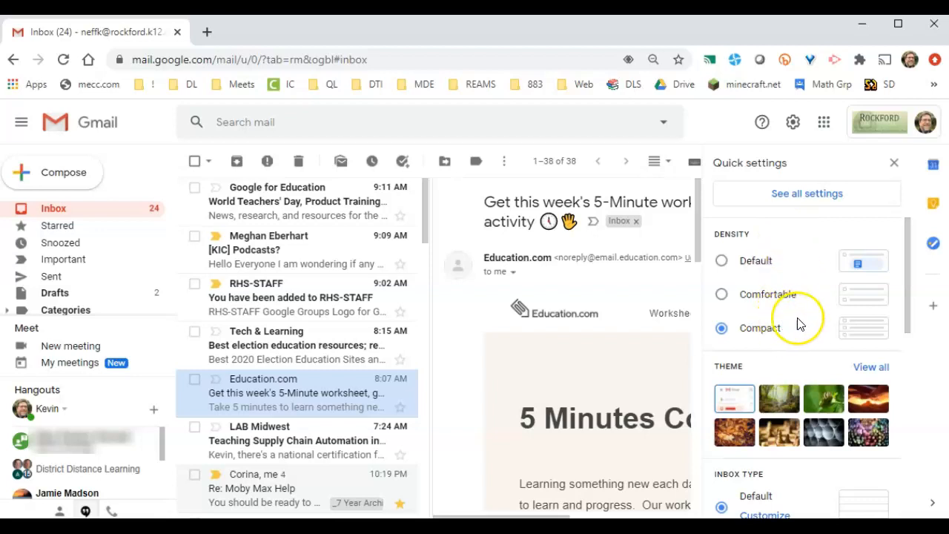
pyautogui.scroll(-1, 799, 324)
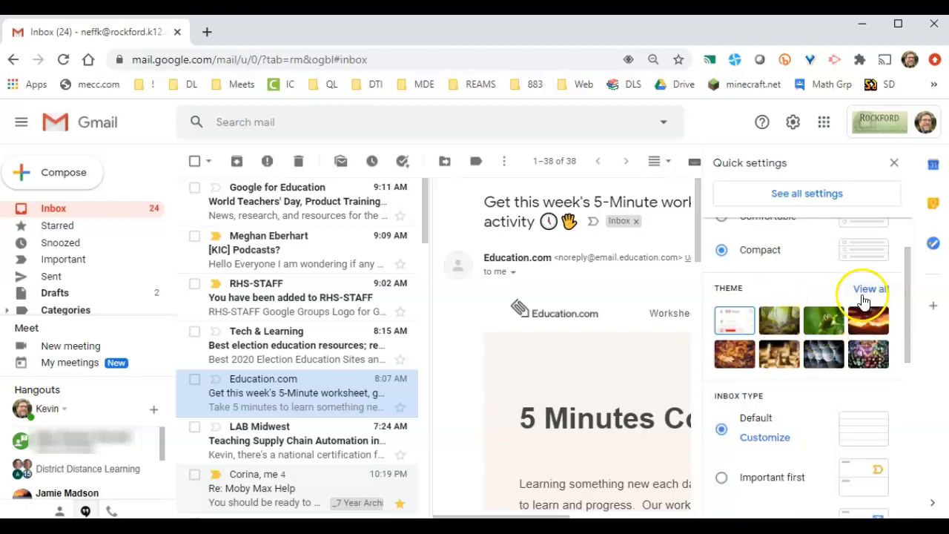
pyautogui.scroll(-1, 782, 426)
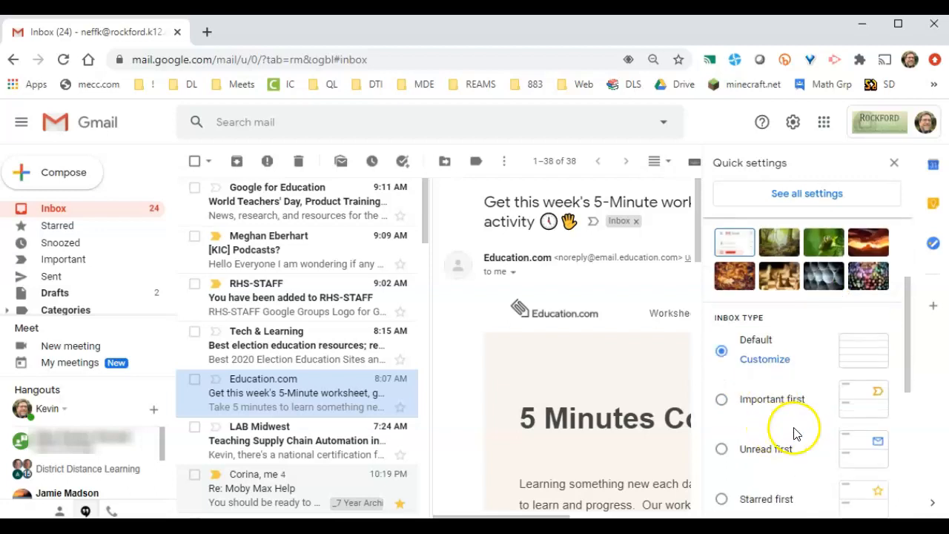
pyautogui.scroll(-1, 794, 434)
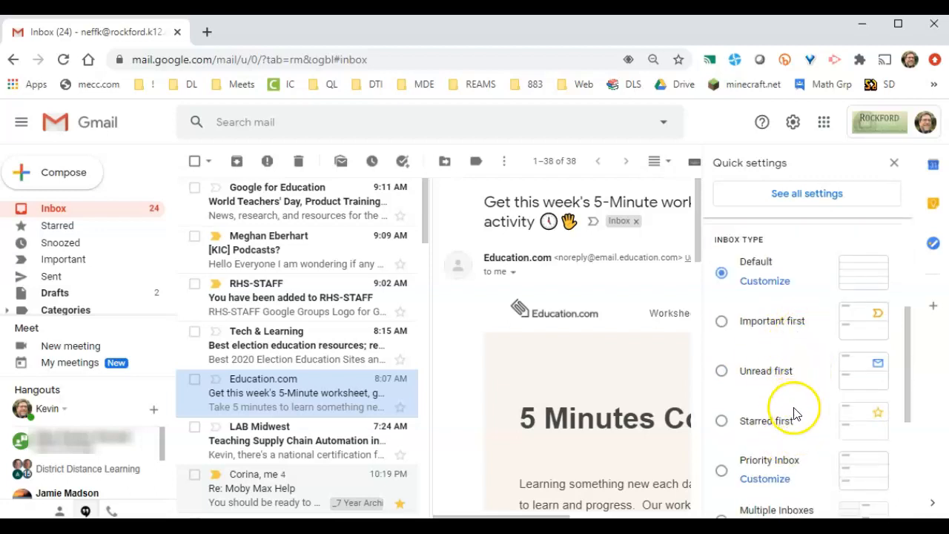
pyautogui.scroll(-2, 797, 467)
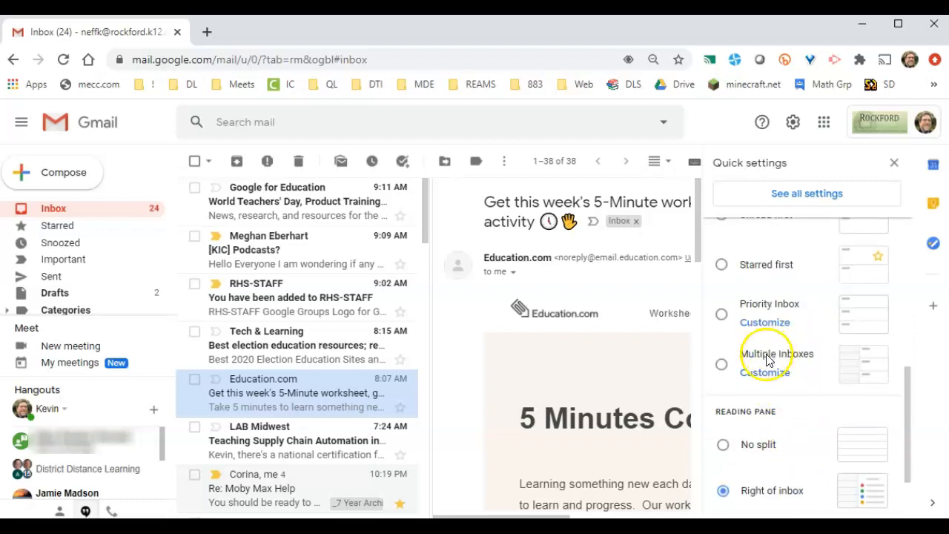
pyautogui.scroll(-2, 763, 381)
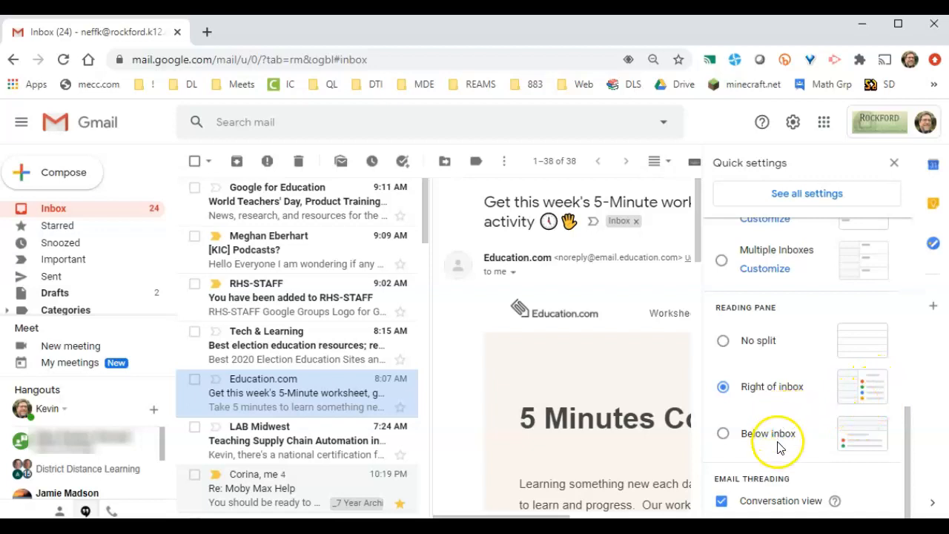
pyautogui.click(771, 506)
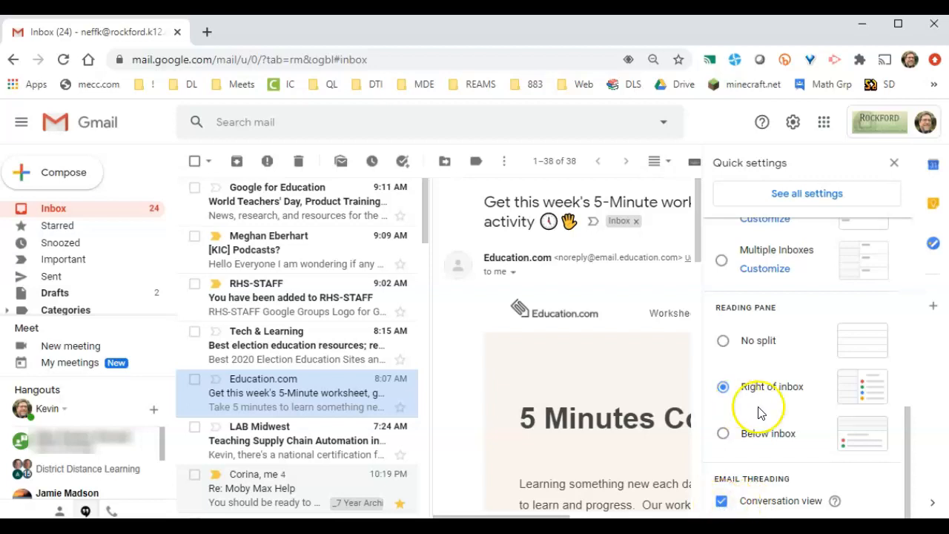
pyautogui.moveTo(912, 464); pyautogui.dragTo(905, 206)
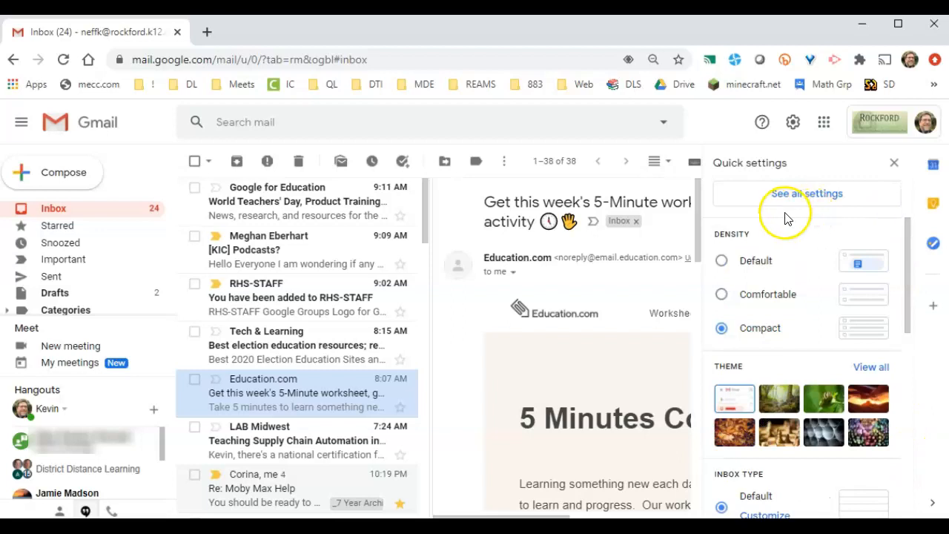
pyautogui.click(809, 202)
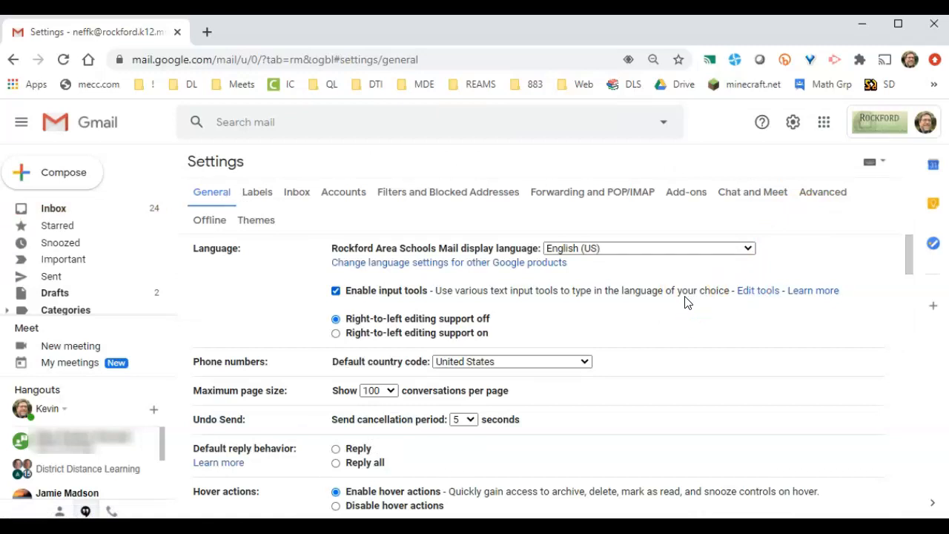
# Examine the general settings for maximum page size, the Undo Send cancellation period and default reply behavior
pyautogui.scroll(-3, 685, 300)
pyautogui.click(712, 304)
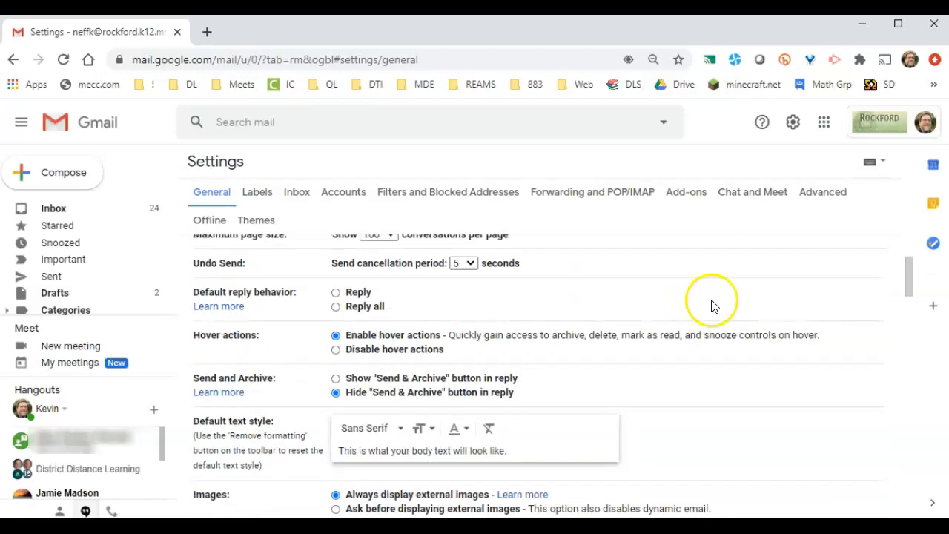
pyautogui.scroll(1, 711, 304)
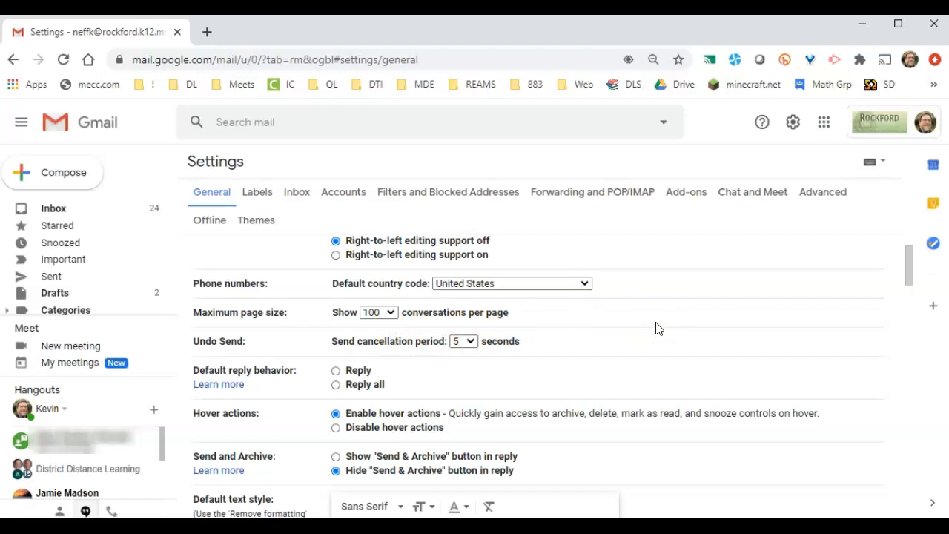
pyautogui.scroll(-2, 657, 328)
pyautogui.scroll(2, 657, 329)
pyautogui.click(535, 372)
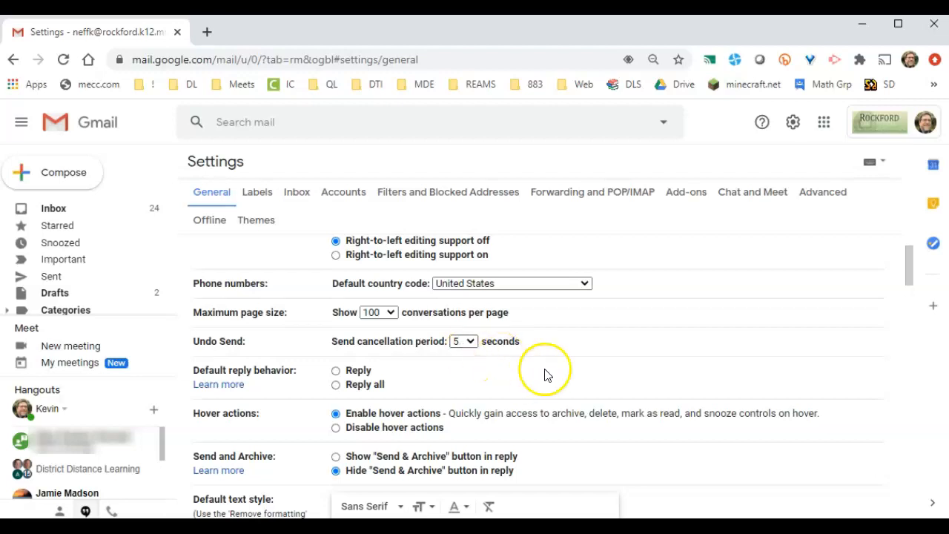
# Examine the general settings for text style, grammar and spelling, Smart Compose, conversation view, nudges and Smart Reply
pyautogui.scroll(-1, 607, 391)
pyautogui.scroll(-3, 607, 390)
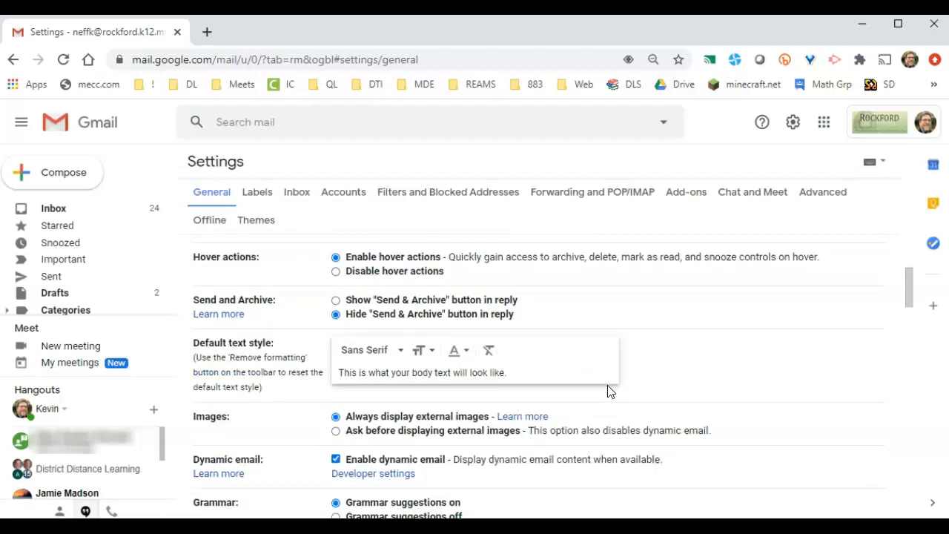
pyautogui.scroll(-1, 608, 391)
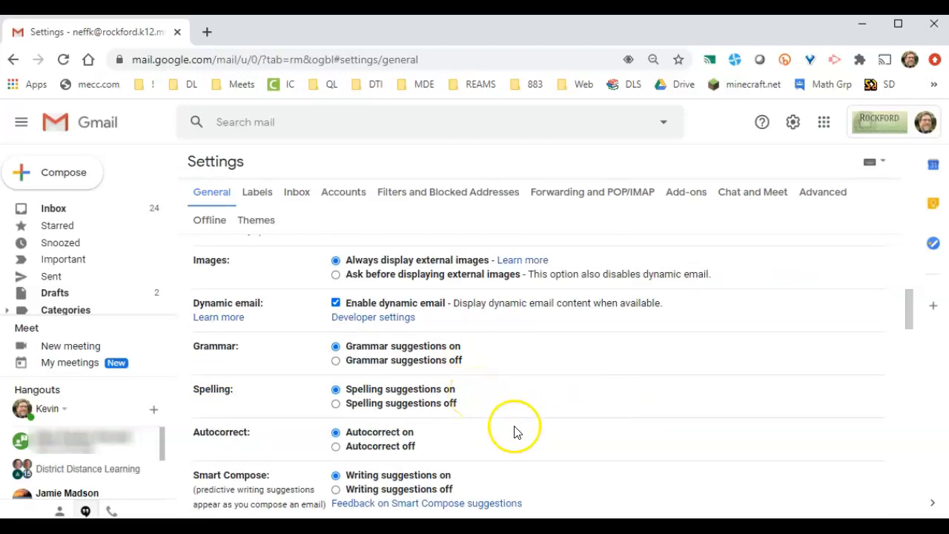
pyautogui.scroll(-1, 515, 430)
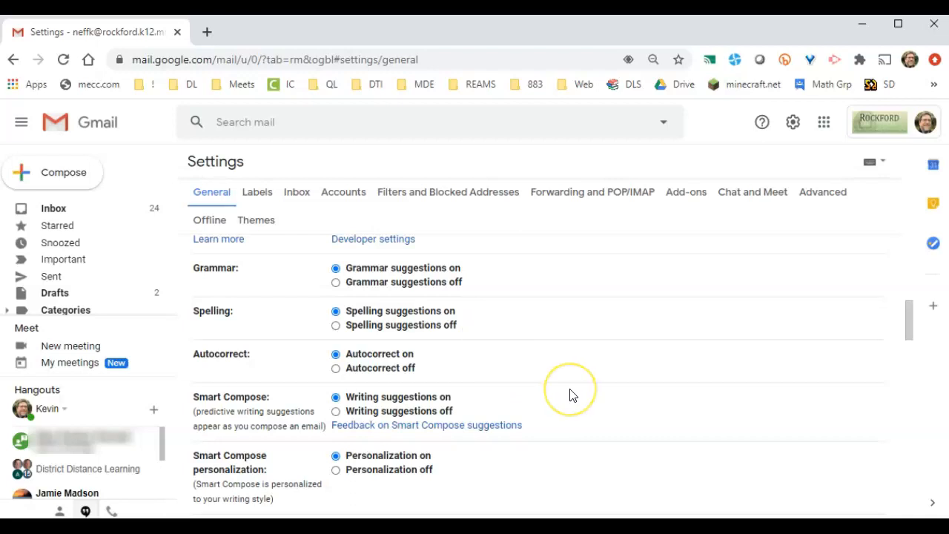
pyautogui.scroll(-2, 569, 395)
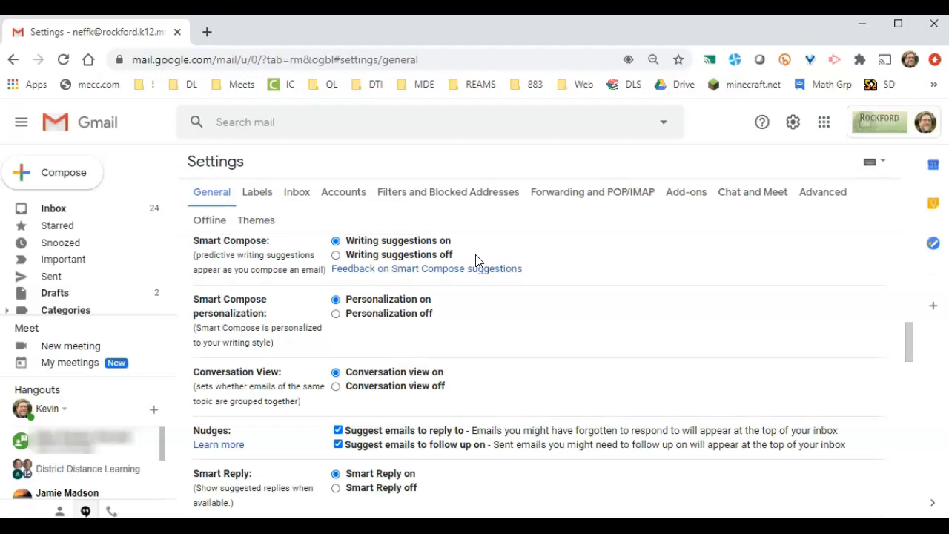
pyautogui.scroll(-3, 487, 355)
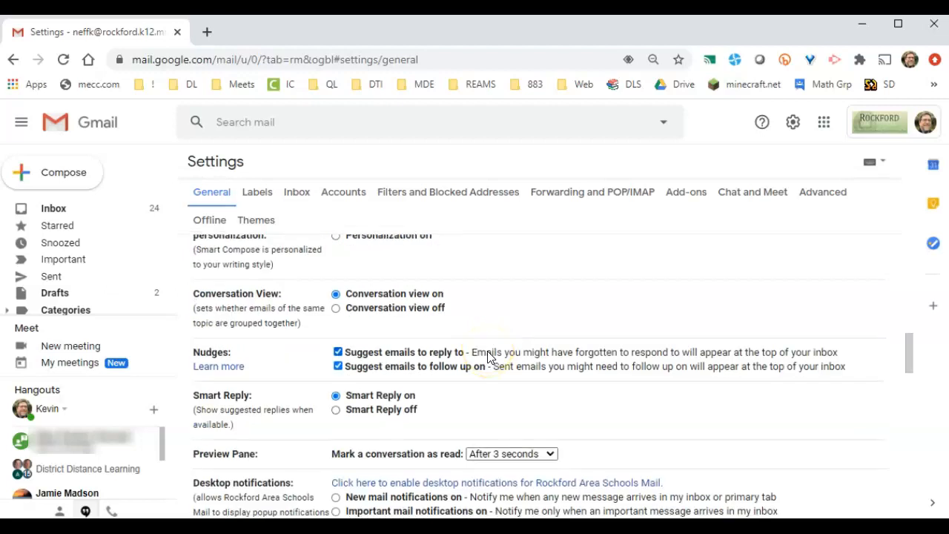
pyautogui.scroll(1, 476, 333)
pyautogui.scroll(-1, 476, 311)
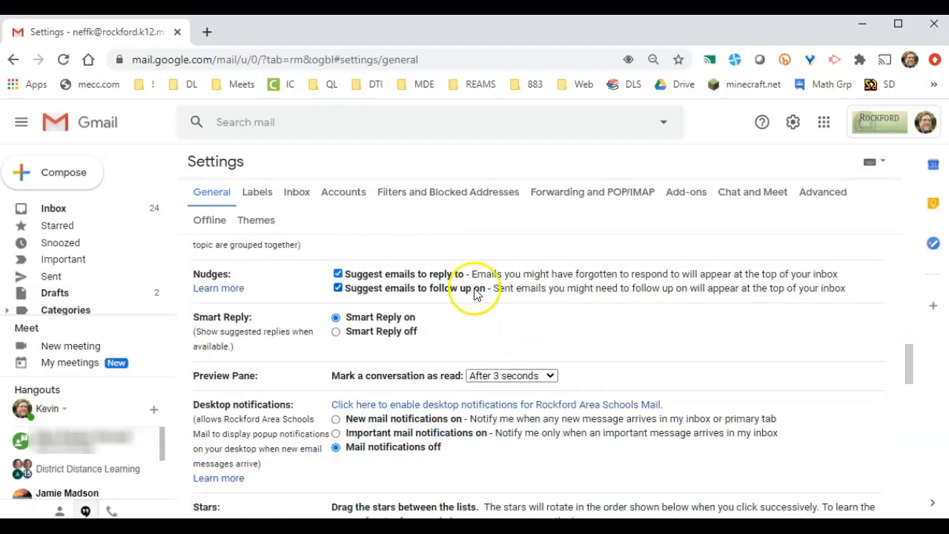
pyautogui.scroll(2, 467, 296)
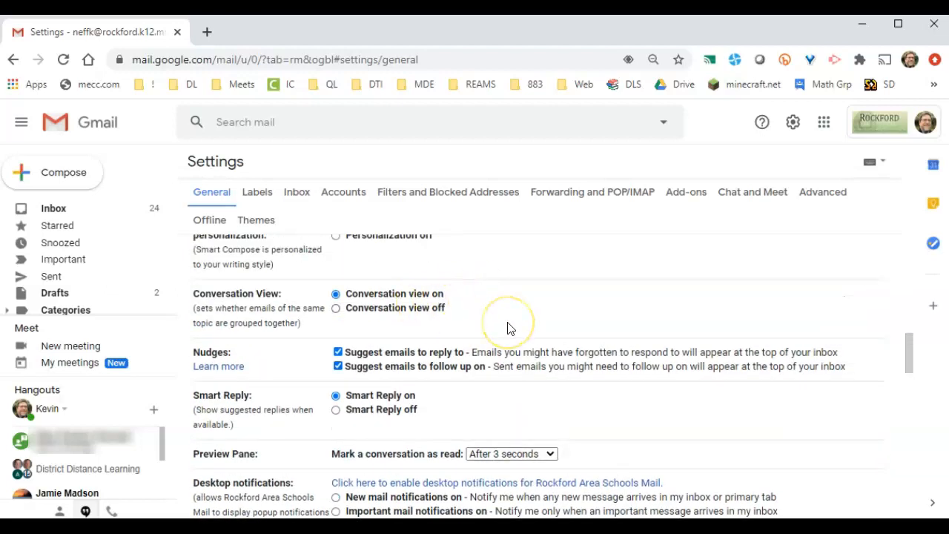
# Create a new email signature named Temp in the general settings
pyautogui.scroll(-5, 508, 328)
pyautogui.scroll(-5, 509, 330)
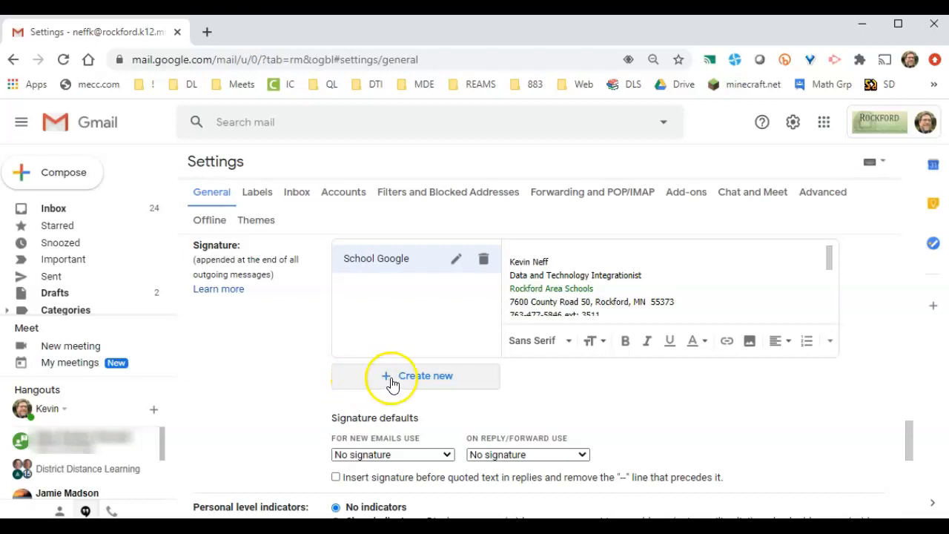
pyautogui.click(439, 379)
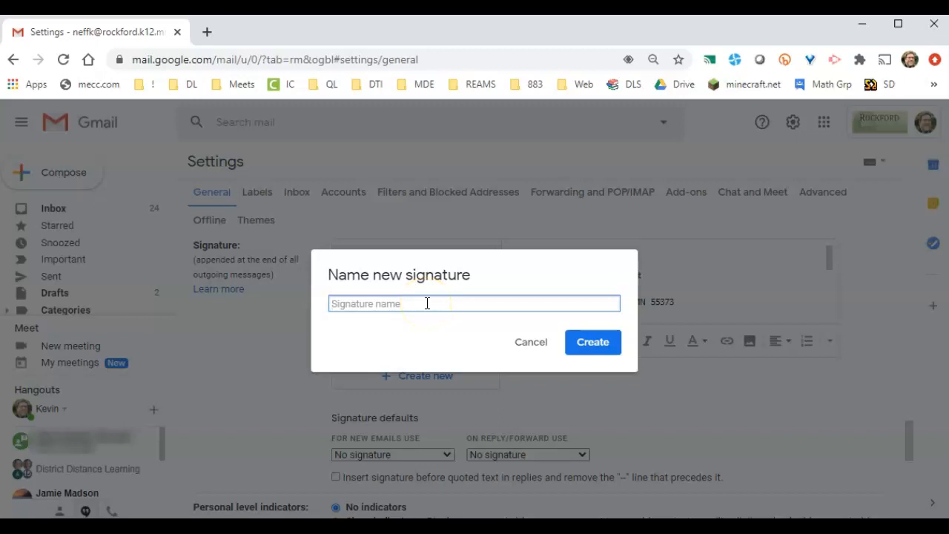
pyautogui.write('Temp')
pyautogui.click(581, 345)
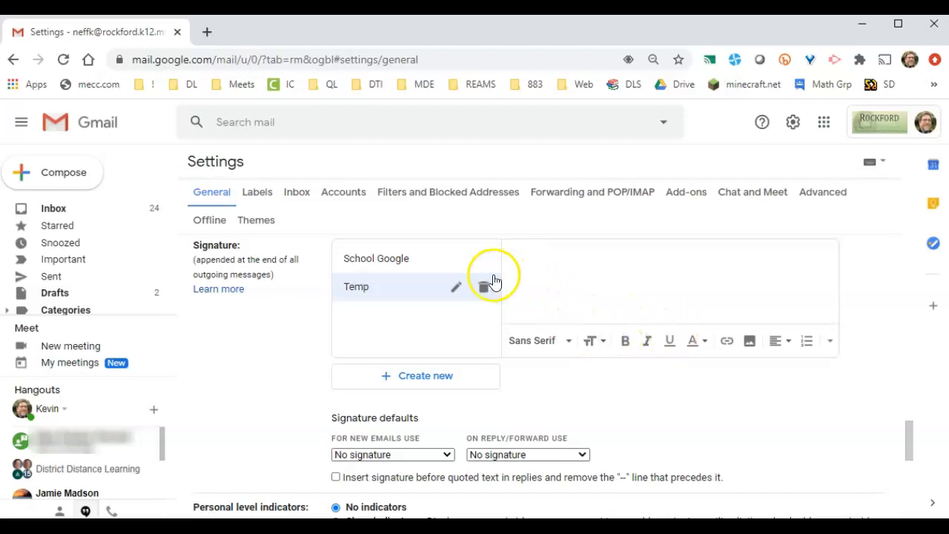
# Review the School Google signature, including its logo's size options and the sources for inserting an image, without adding one
pyautogui.click(401, 261)
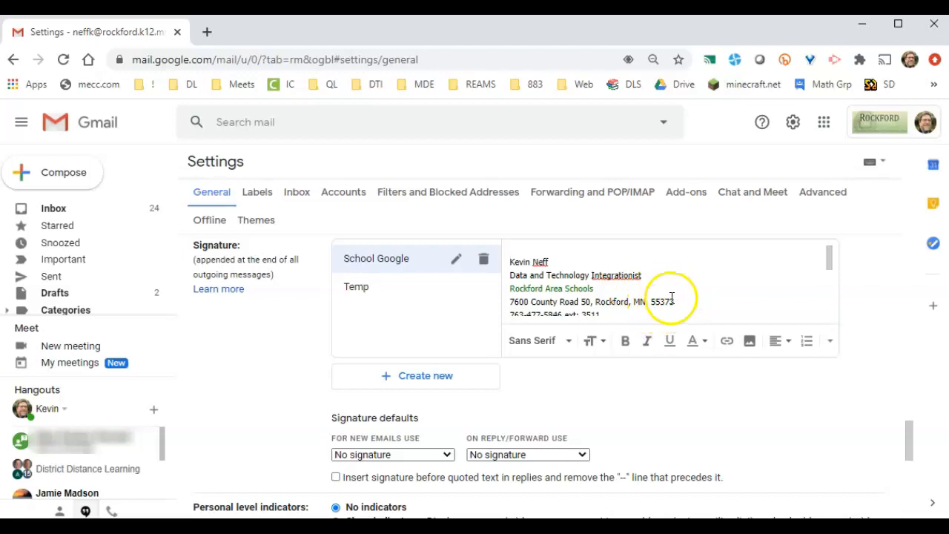
pyautogui.scroll(-2, 672, 298)
pyautogui.scroll(-2, 671, 294)
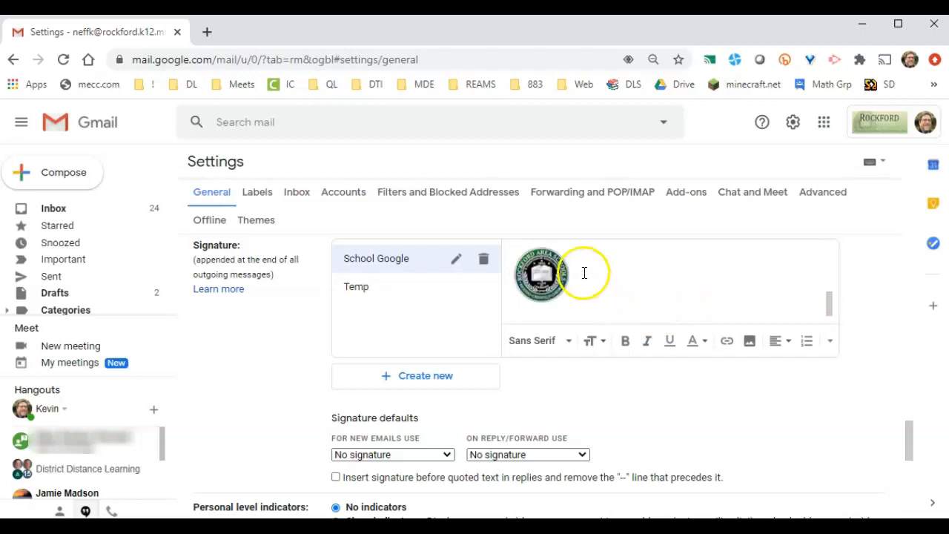
pyautogui.click(542, 274)
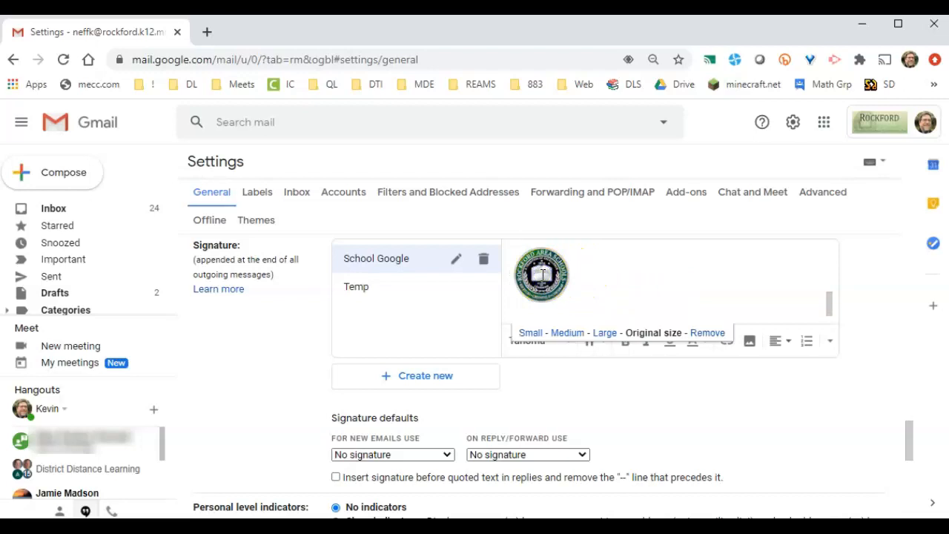
pyautogui.click(741, 361)
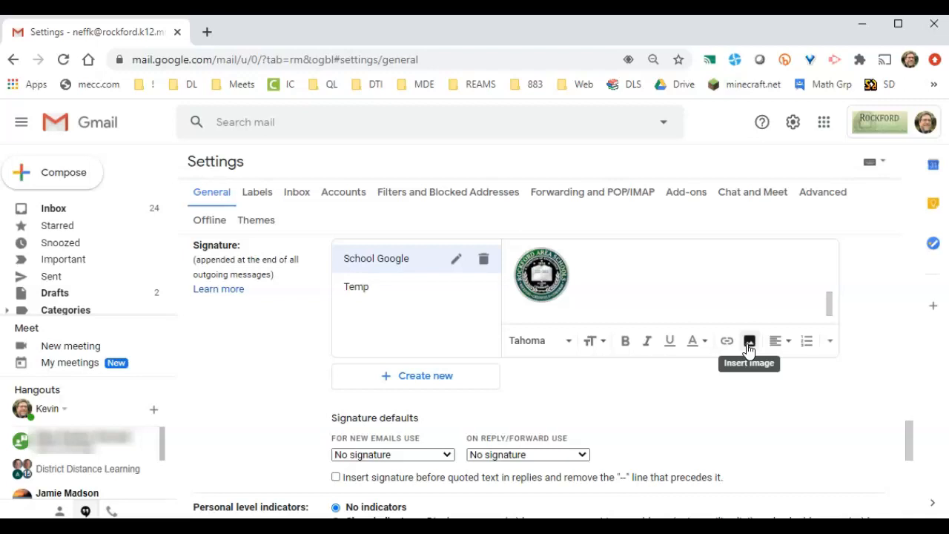
pyautogui.click(749, 342)
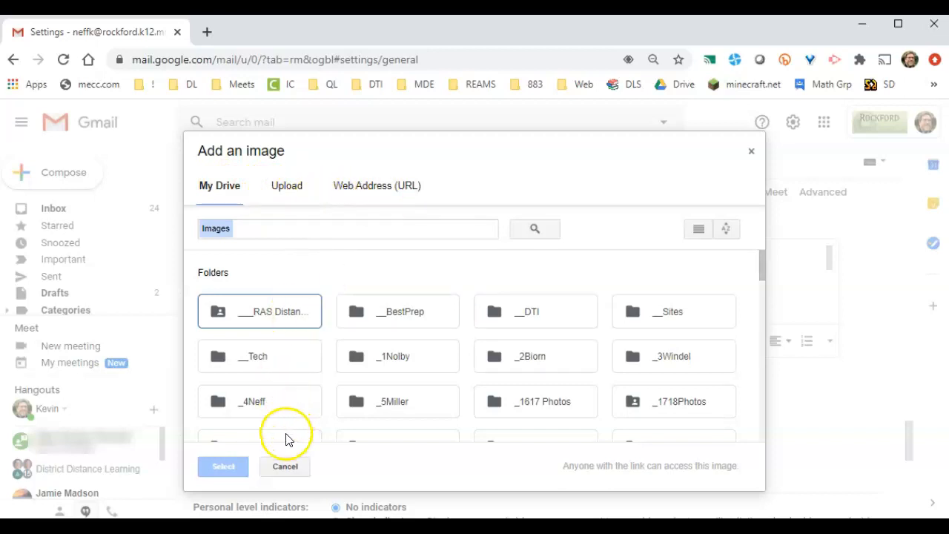
pyautogui.click(280, 474)
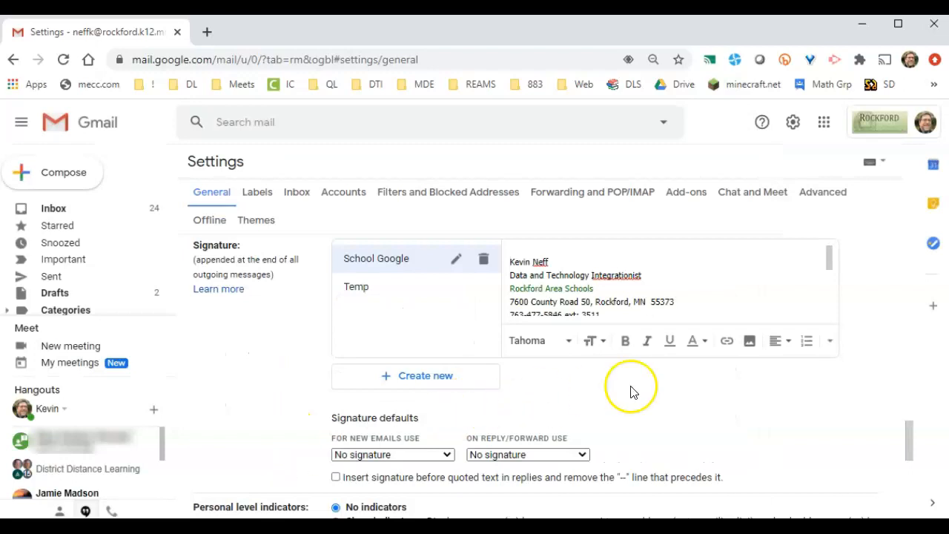
# Set the signature defaults to School Google for both new emails and replies/forwards
pyautogui.scroll(-1, 621, 404)
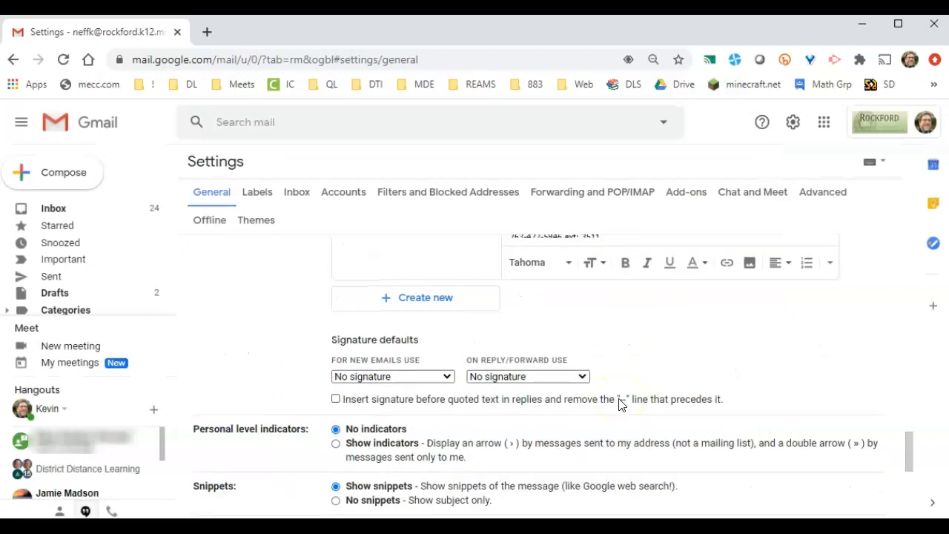
pyautogui.scroll(-1, 620, 403)
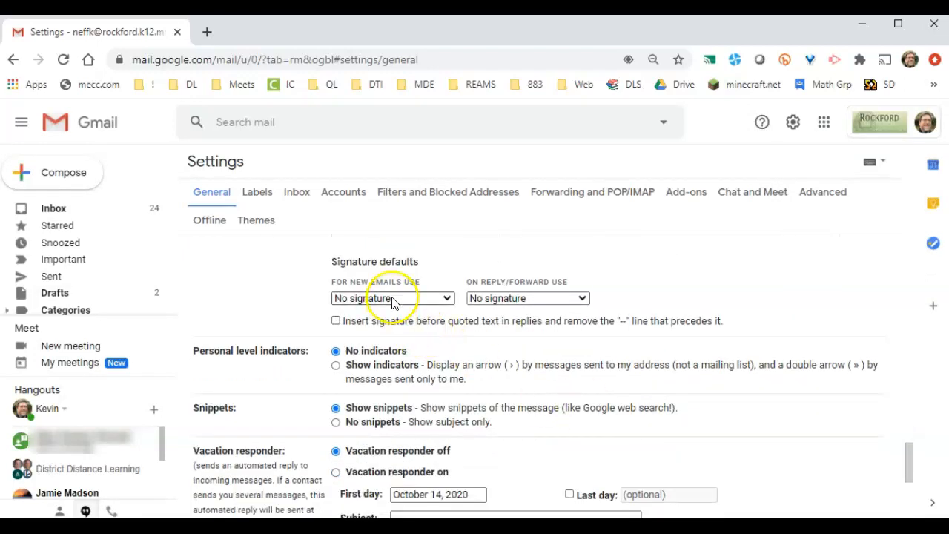
pyautogui.click(393, 298)
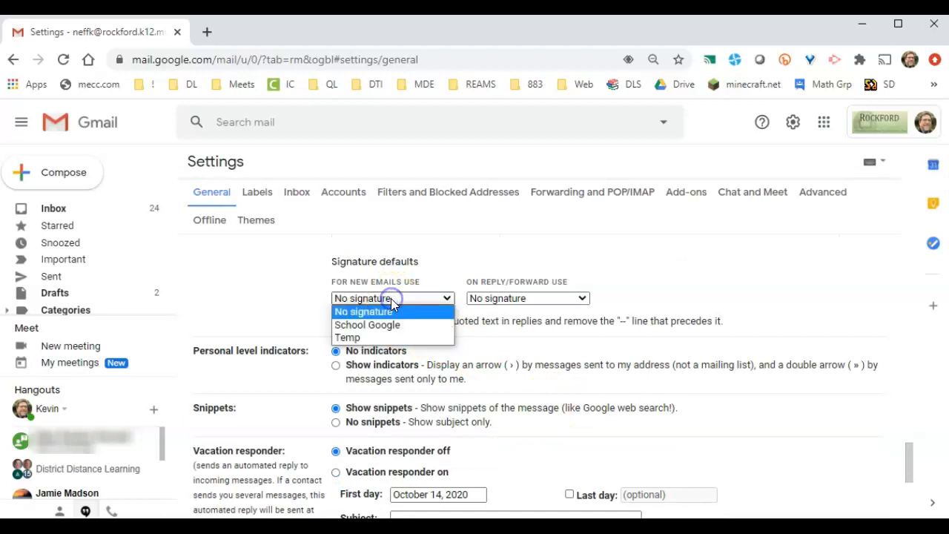
pyautogui.click(393, 326)
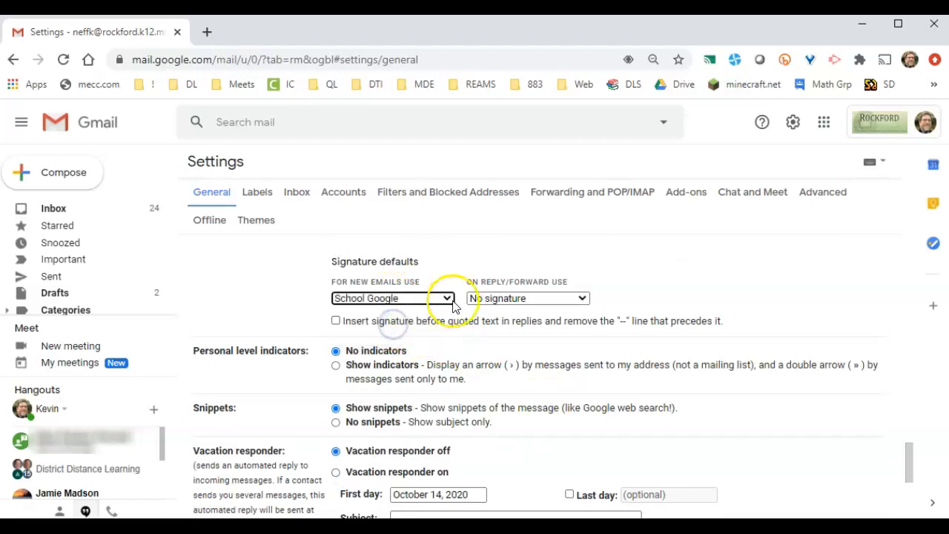
pyautogui.click(494, 299)
pyautogui.click(499, 324)
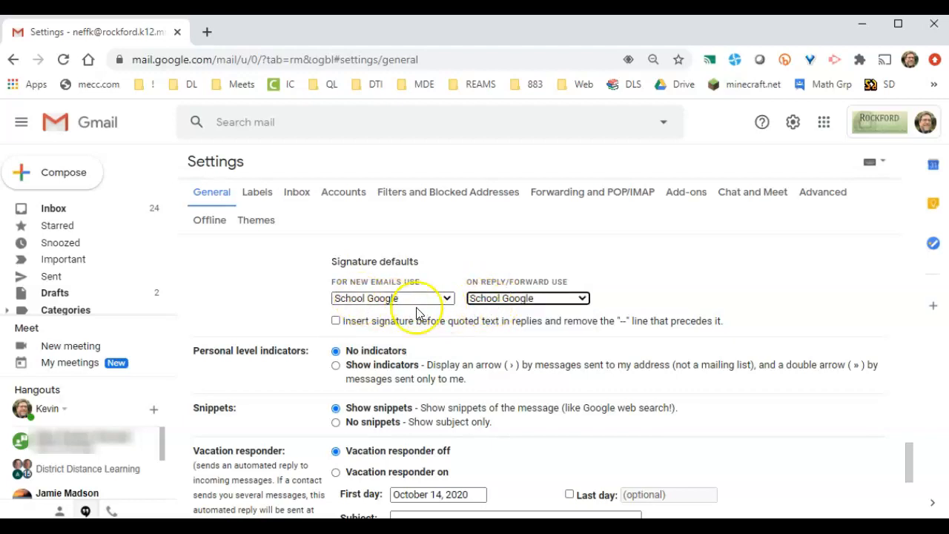
pyautogui.click(622, 299)
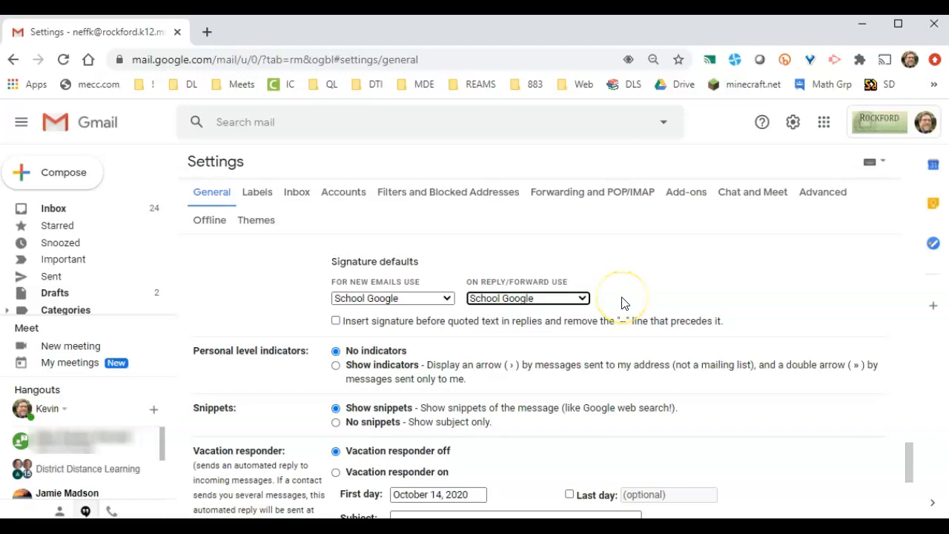
# Enable inserting the signature before quoted text in replies, and save the general settings changes
pyautogui.click(336, 324)
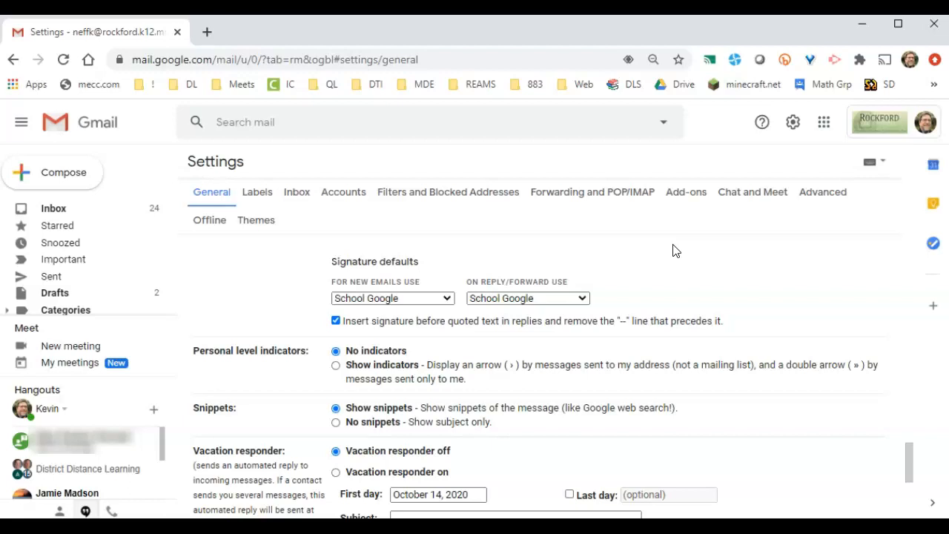
pyautogui.click(639, 269)
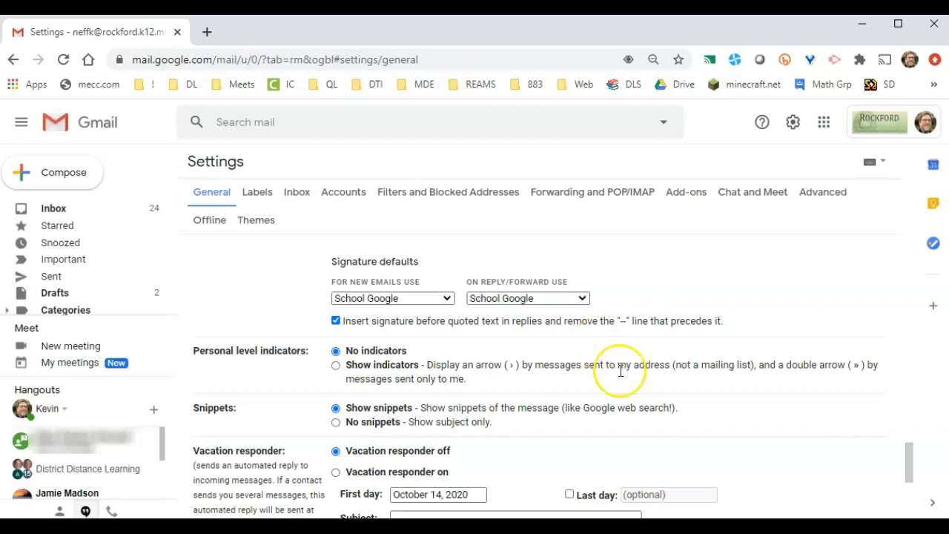
pyautogui.scroll(-3, 620, 370)
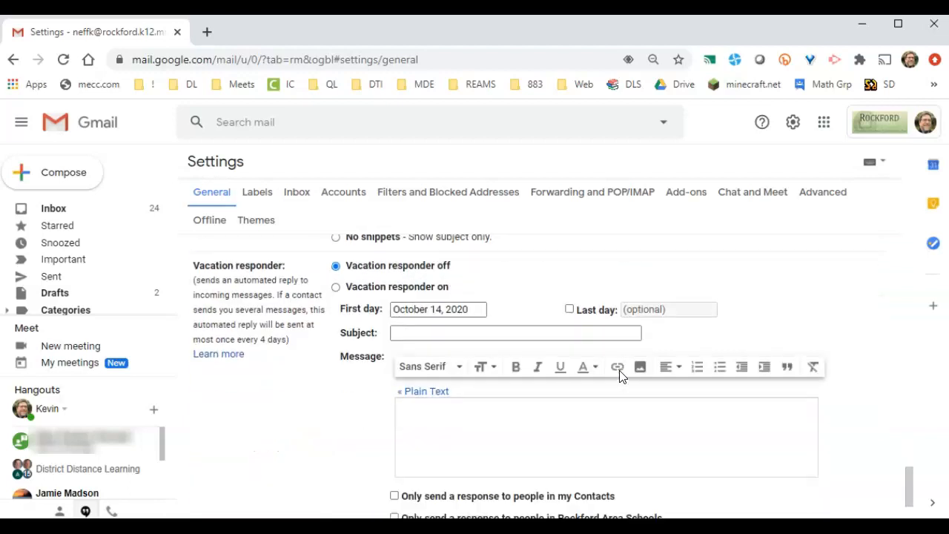
pyautogui.scroll(-1, 621, 371)
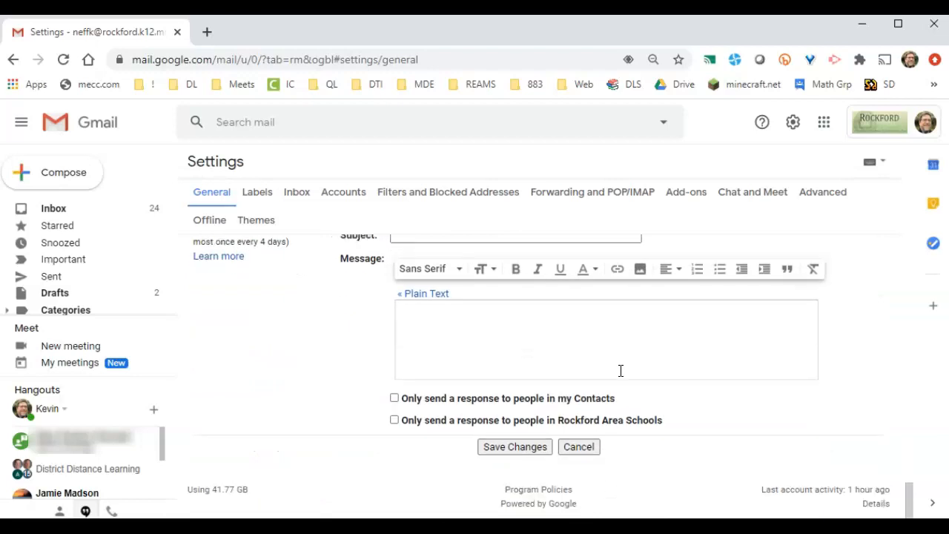
pyautogui.click(530, 448)
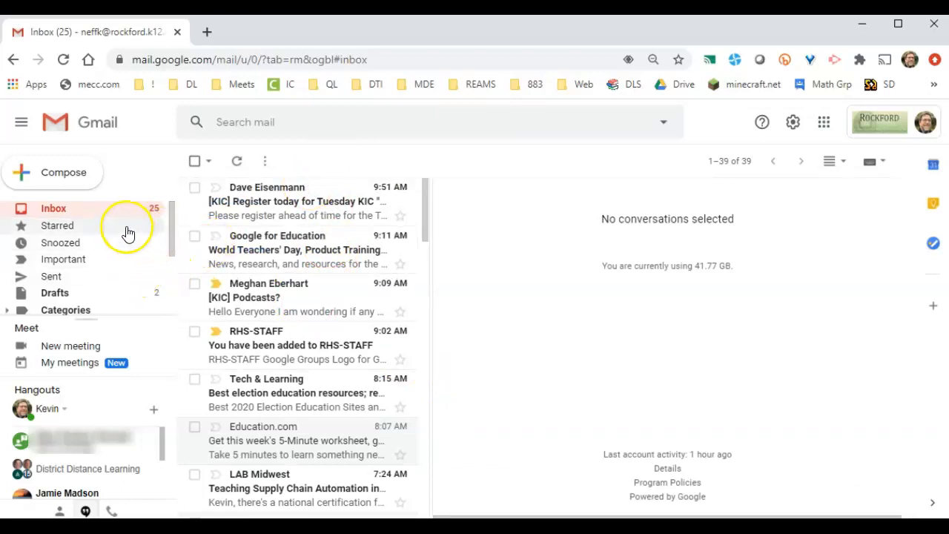
# Expand the full label list and open the Spam folder
pyautogui.moveTo(169, 240); pyautogui.dragTo(169, 313)
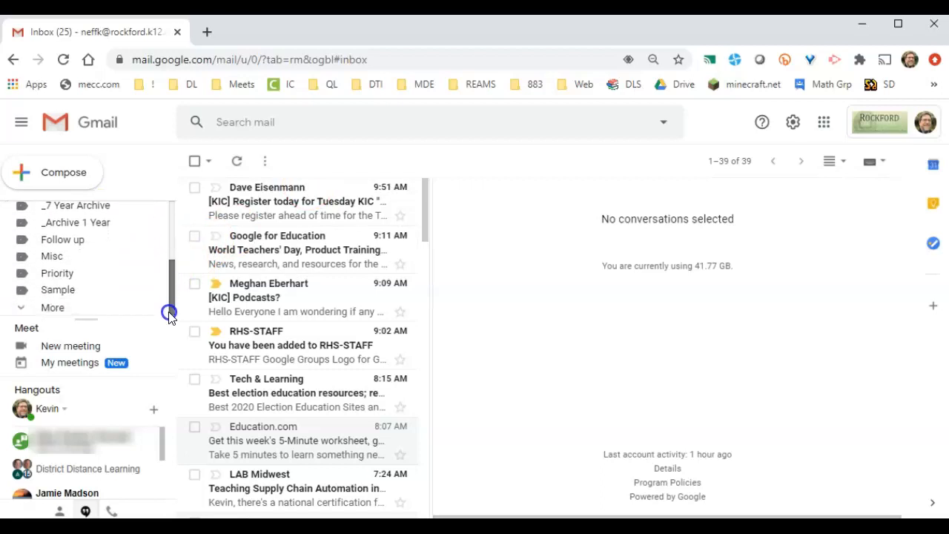
pyautogui.click(55, 308)
pyautogui.moveTo(171, 267); pyautogui.dragTo(170, 295)
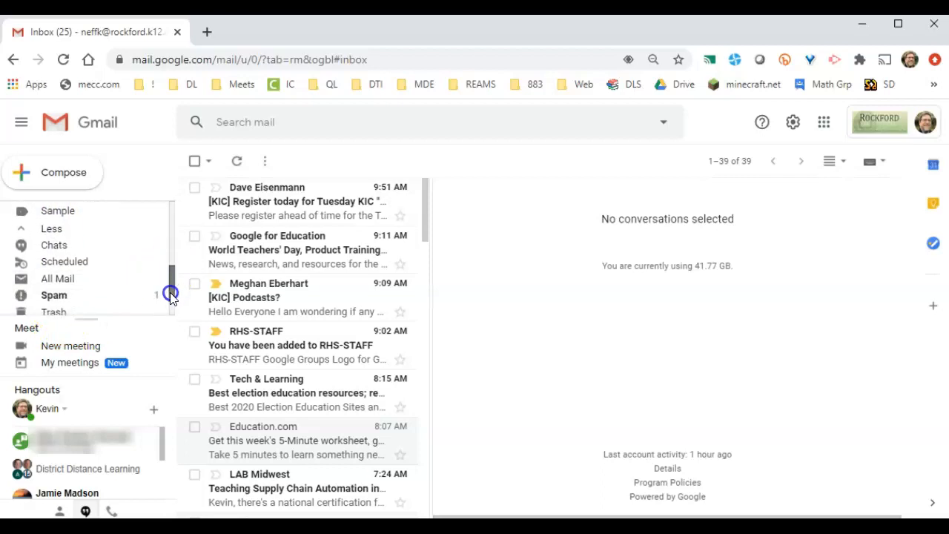
pyautogui.click(53, 297)
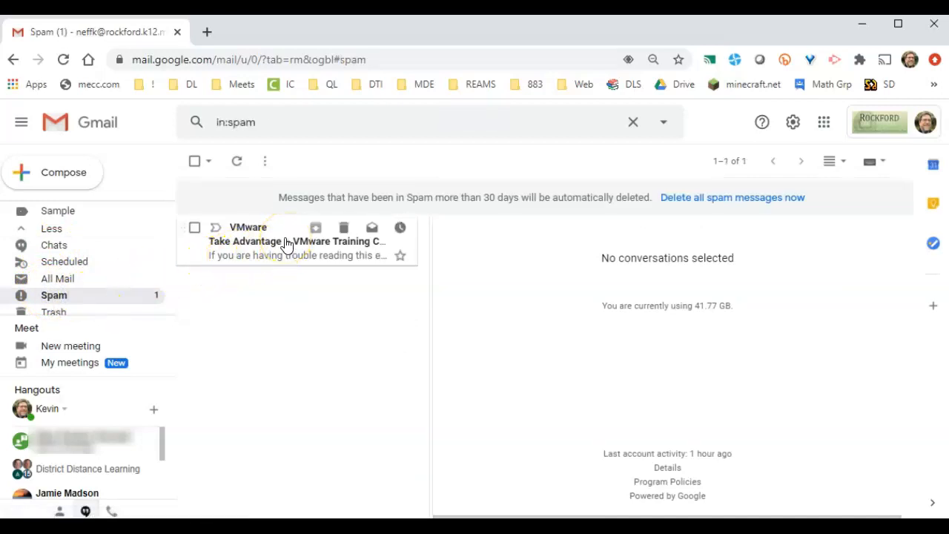
# Check the options for the selected VMware message, clear the selection, and delete all spam messages
pyautogui.click(195, 229)
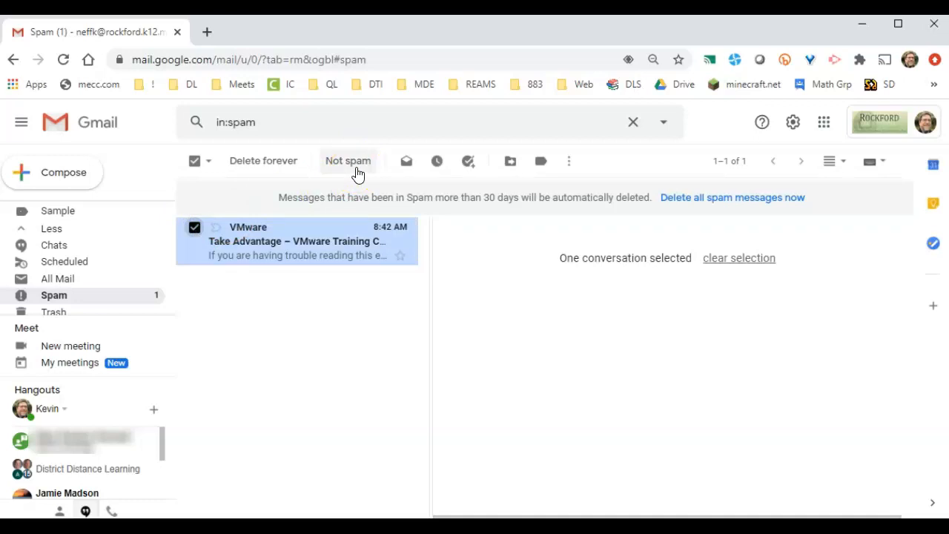
pyautogui.click(194, 230)
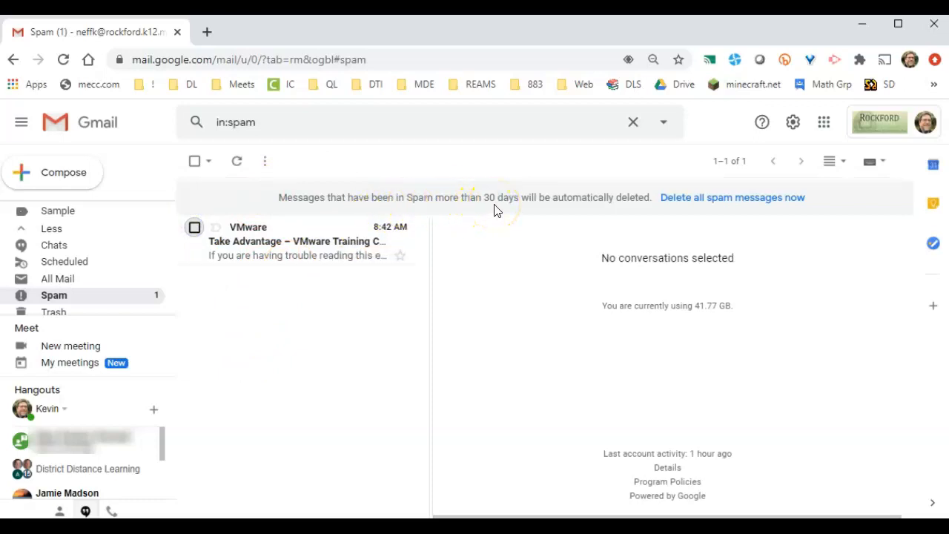
pyautogui.click(725, 207)
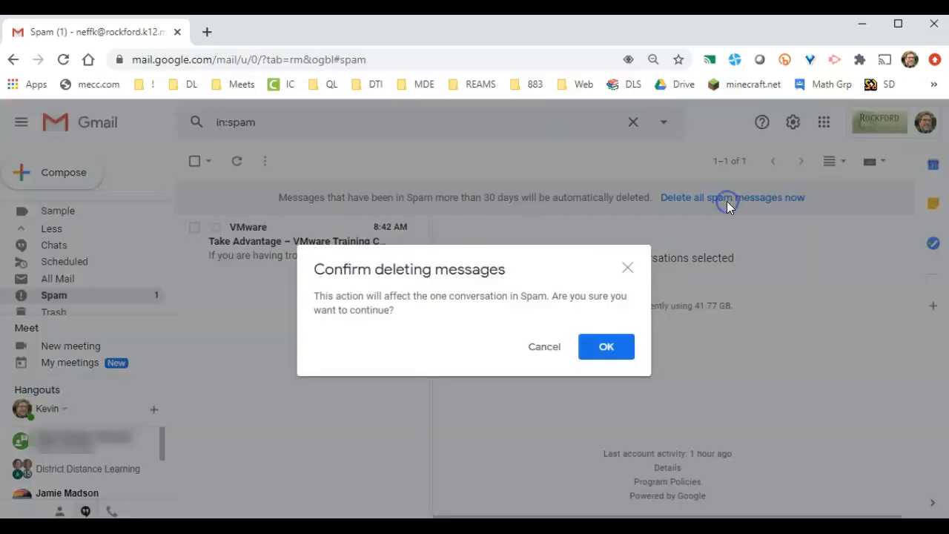
pyautogui.click(617, 354)
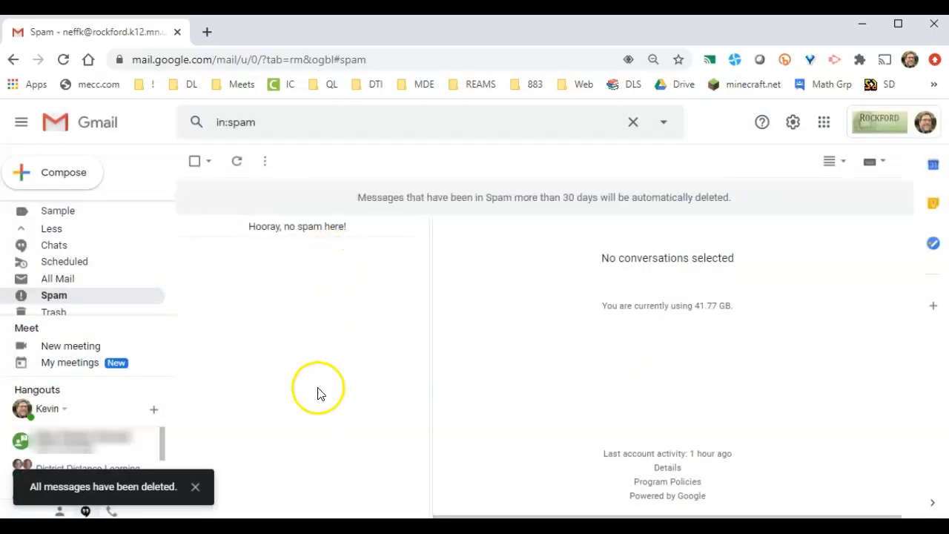
# Return to the inbox and report the LAB Midwest message as spam without unsubscribing
pyautogui.moveTo(172, 292); pyautogui.dragTo(175, 214)
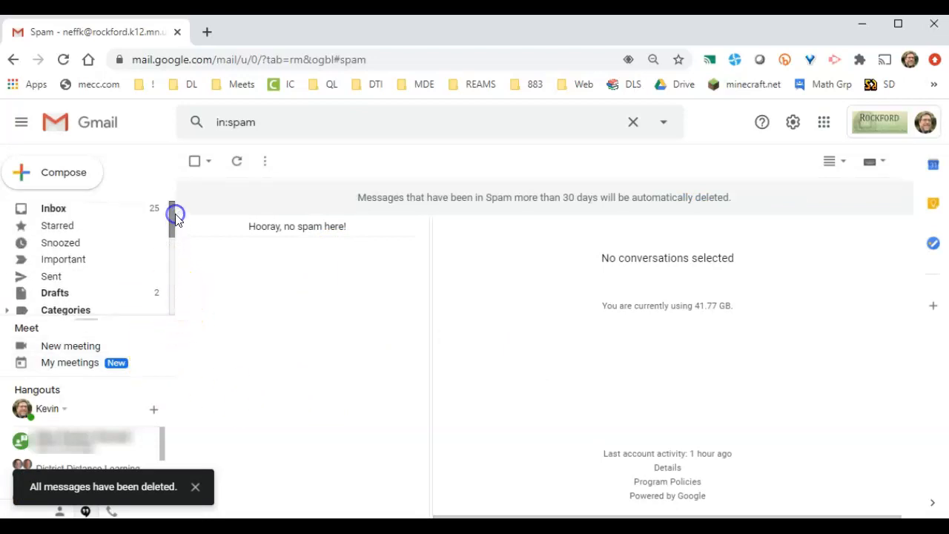
pyautogui.click(63, 214)
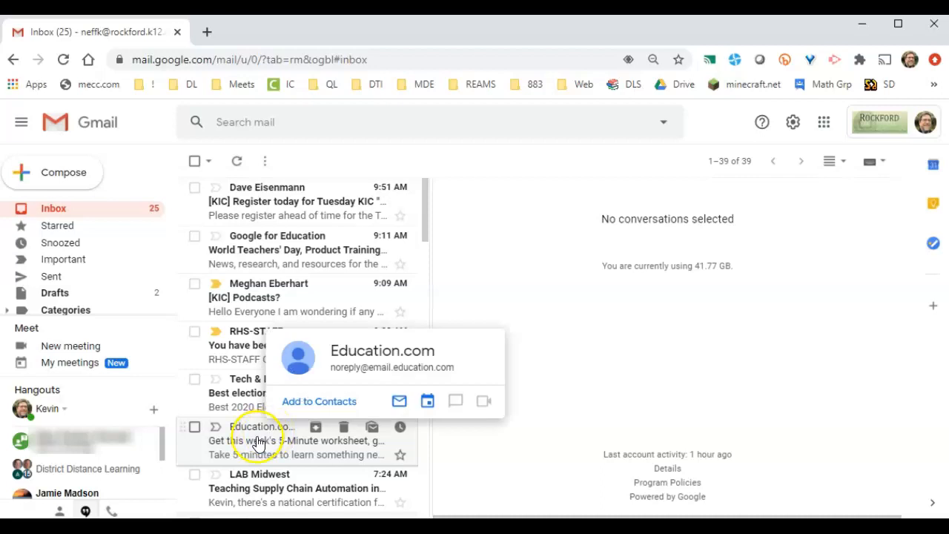
pyautogui.click(194, 476)
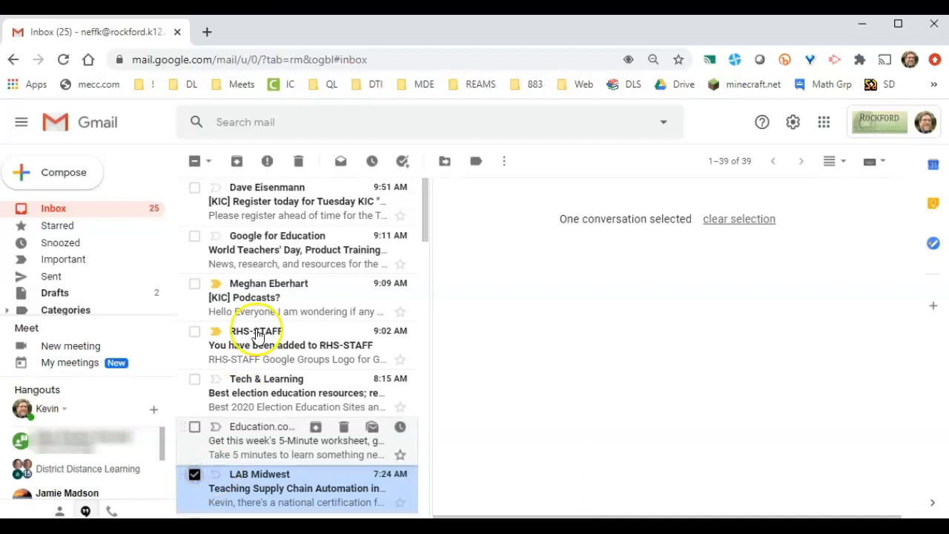
pyautogui.click(268, 163)
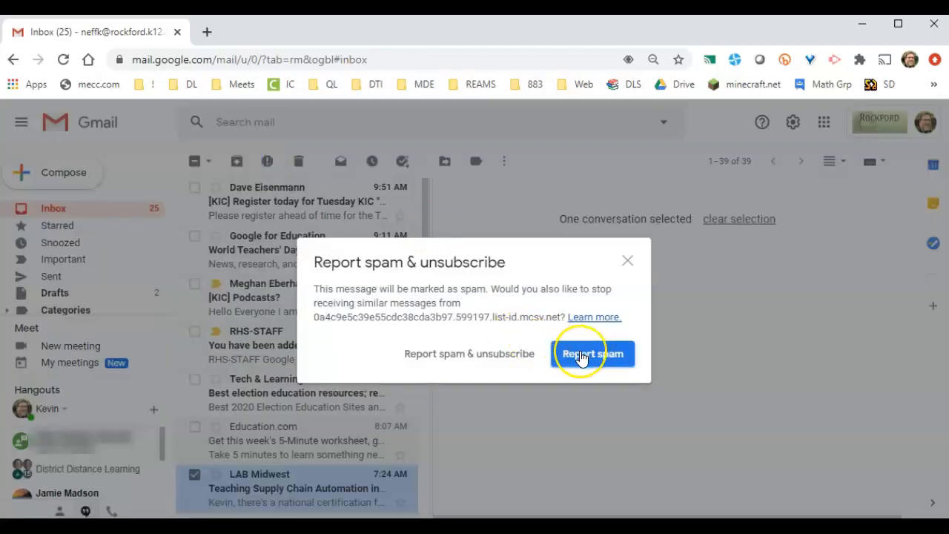
pyautogui.click(580, 357)
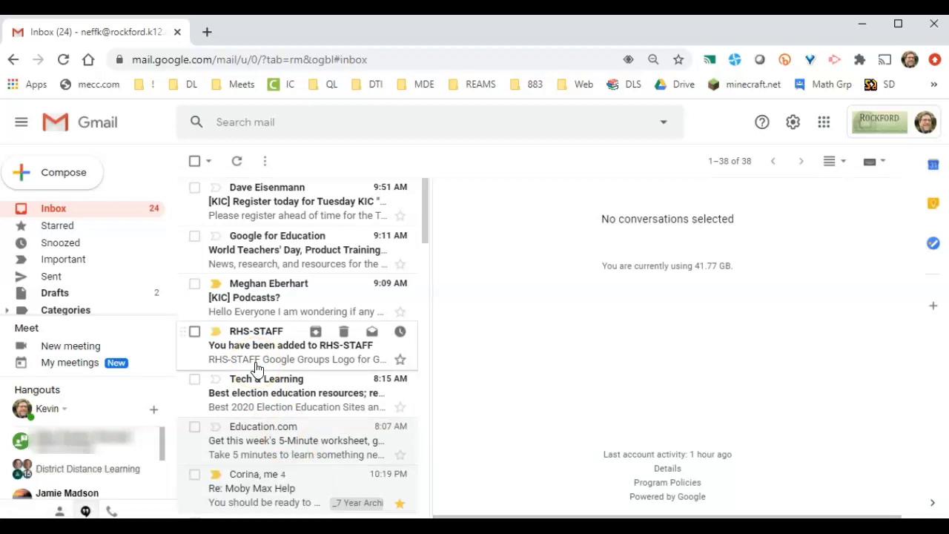
# Move the "You have been added to RHS-STAFF" email to a new label named Sample Folder Today, and find that label in the label list
pyautogui.click(274, 443)
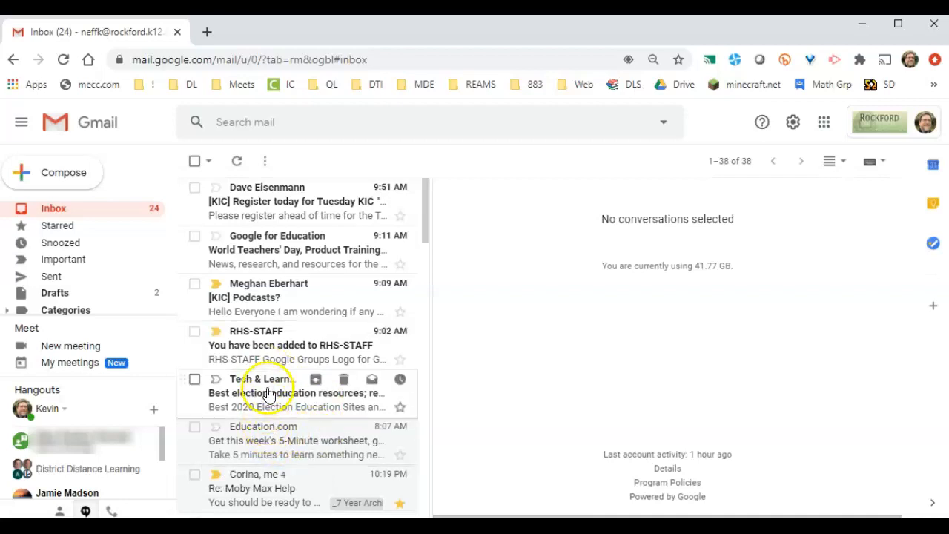
pyautogui.click(269, 351)
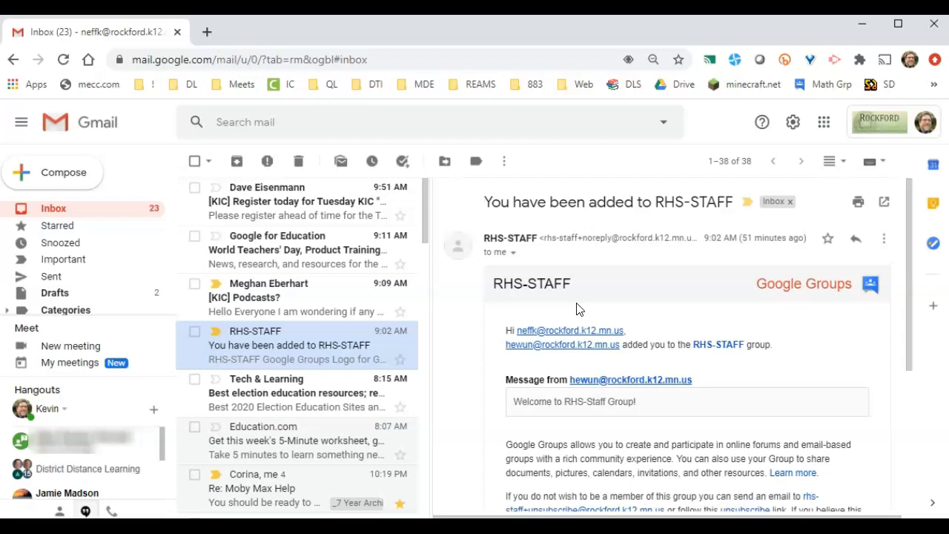
pyautogui.click(445, 162)
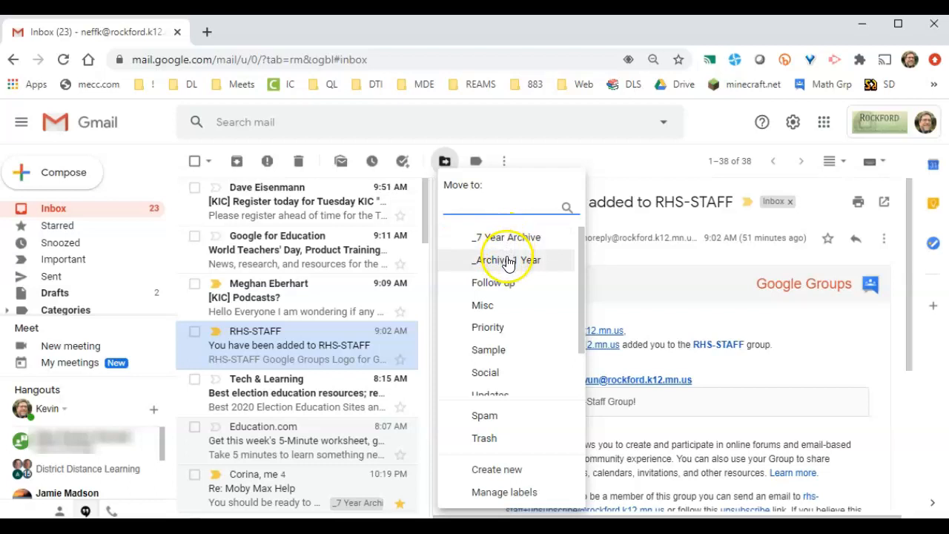
pyautogui.moveTo(583, 285)
pyautogui.mouseDown()
pyautogui.moveTo(583, 322)
pyautogui.moveTo(578, 277)
pyautogui.mouseUp()
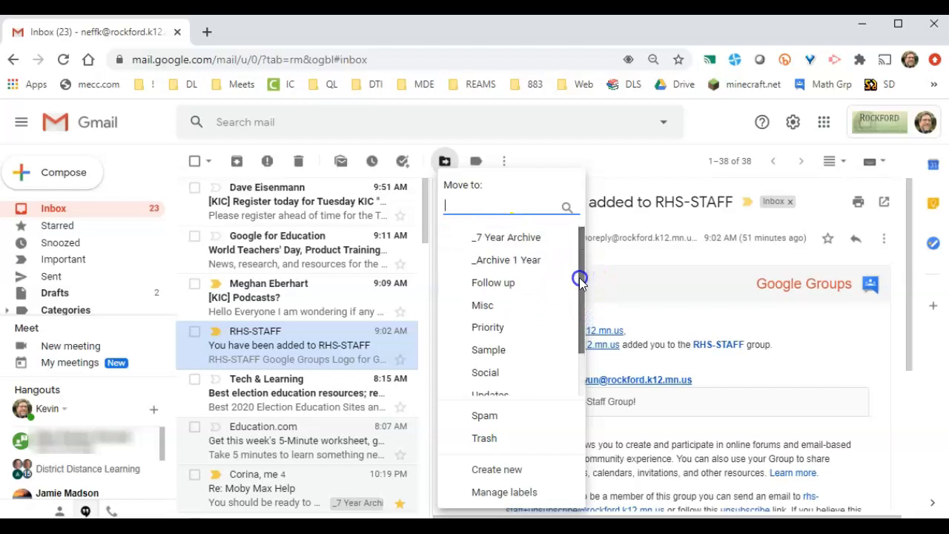
pyautogui.click(507, 475)
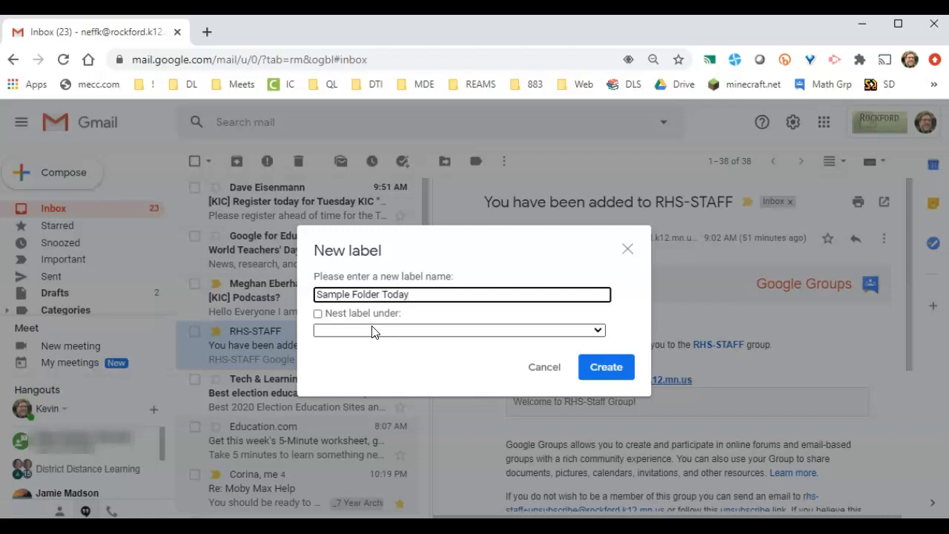
pyautogui.click(597, 370)
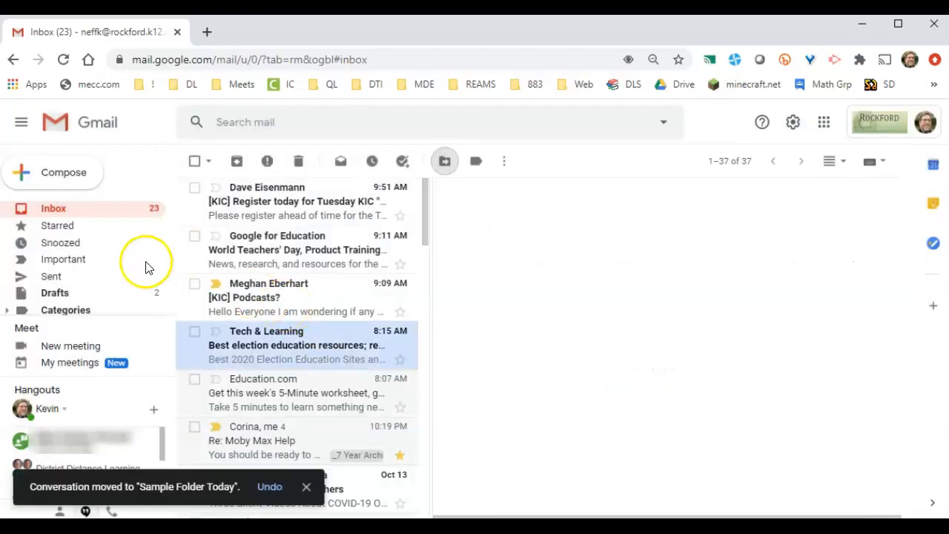
pyautogui.moveTo(171, 226); pyautogui.dragTo(170, 286)
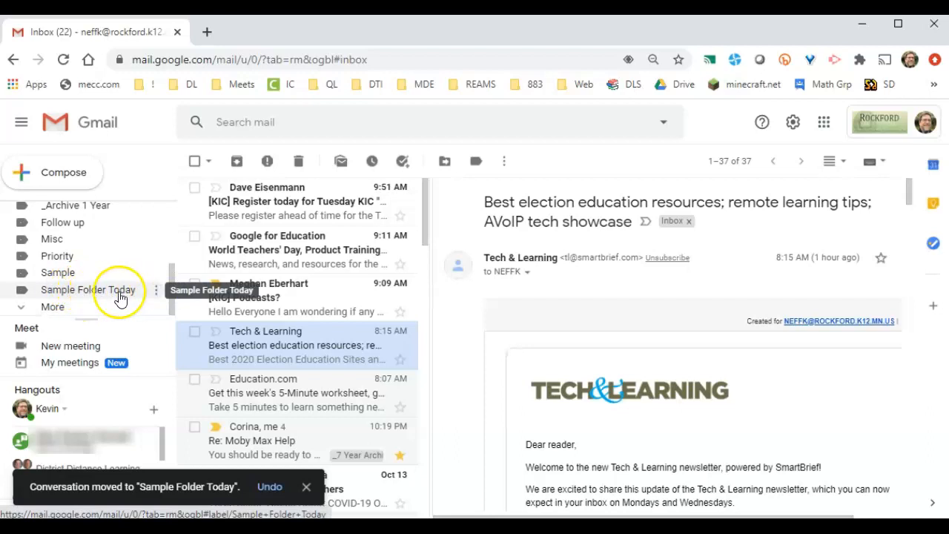
pyautogui.moveTo(169, 301); pyautogui.dragTo(172, 270)
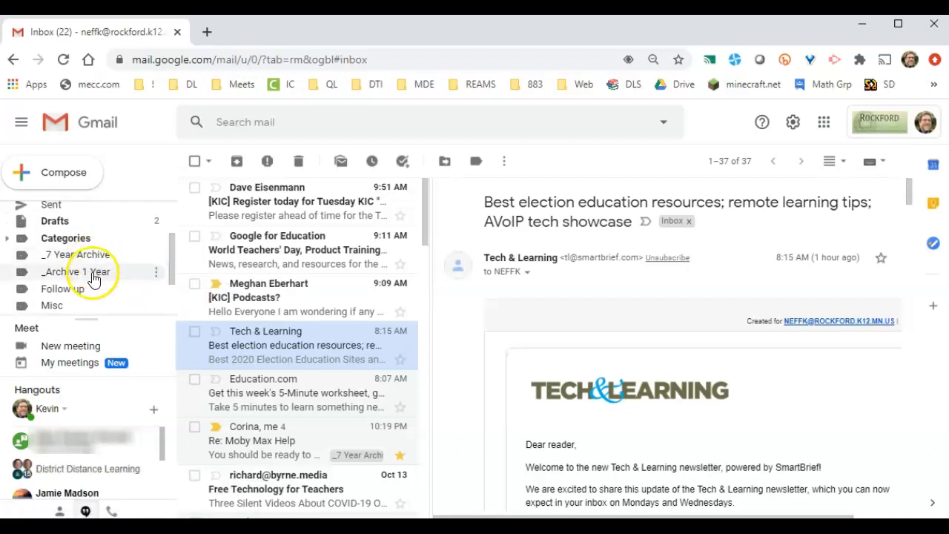
pyautogui.moveTo(171, 259); pyautogui.dragTo(178, 207)
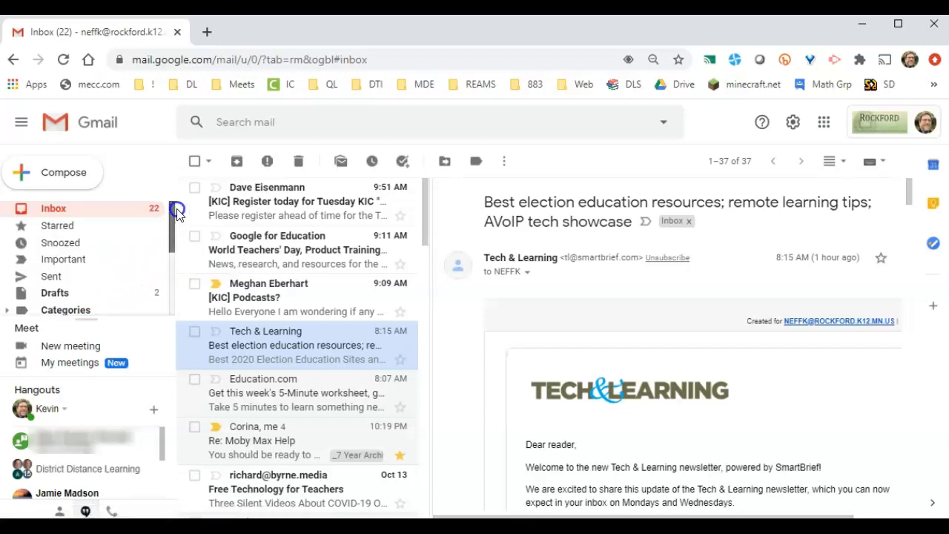